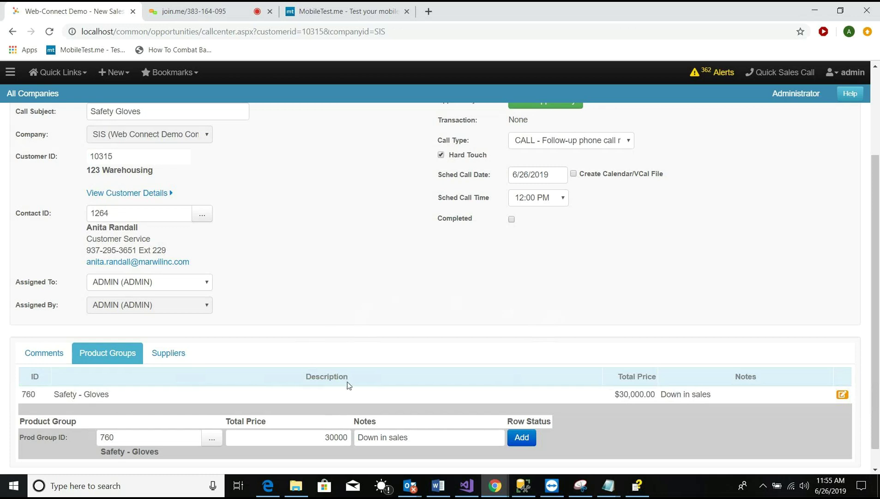
Create a new opportunity from the Safety Gloves sales call and enter "Good Opp" as its description
{"action": "scroll", "coordinate": [349, 385], "scroll_direction": "up", "scroll_amount": 3}
{"action": "scroll", "coordinate": [349, 386], "scroll_direction": "down", "scroll_amount": 3}
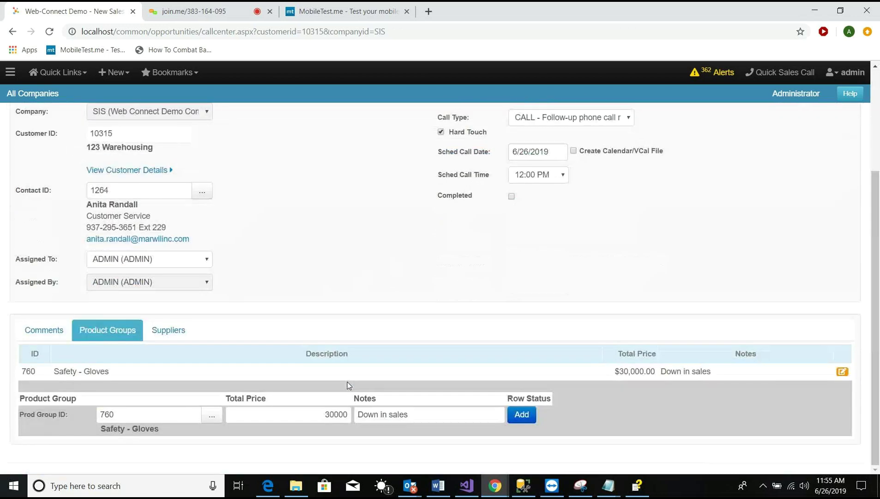
{"action": "scroll", "coordinate": [349, 386], "scroll_direction": "up", "scroll_amount": 3}
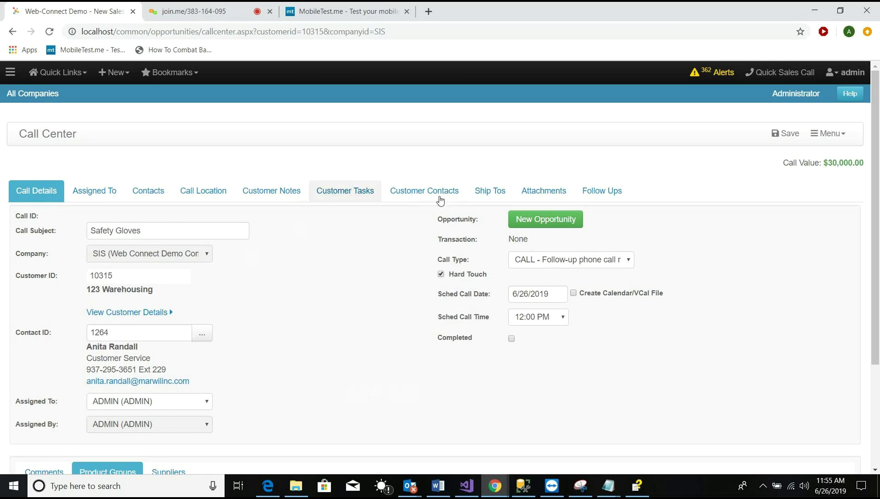
{"action": "left_click", "coordinate": [553, 219]}
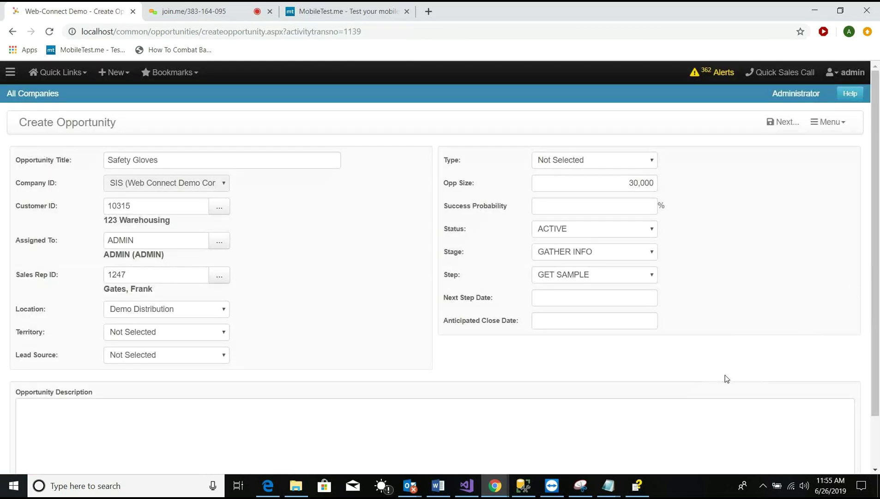
{"action": "left_click", "coordinate": [331, 434]}
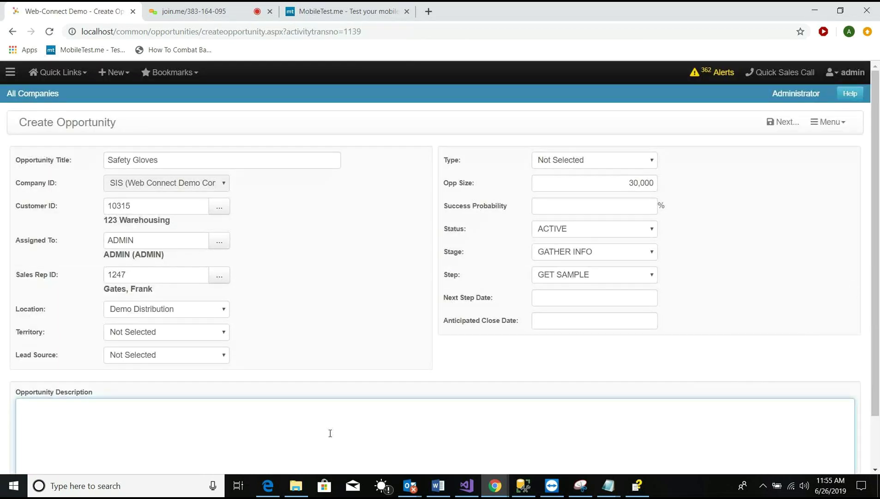
{"action": "type", "text": "Good Opp"}
Set the opportunity's type to METAL STAMPING and its success probability to 50%, and save it
{"action": "left_click", "coordinate": [605, 160]}
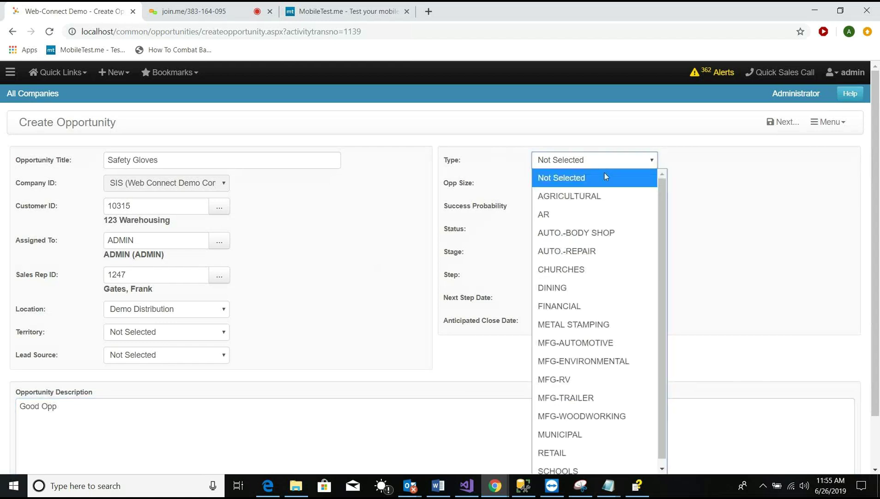
{"action": "left_click", "coordinate": [590, 326]}
{"action": "left_click", "coordinate": [640, 207]}
{"action": "type", "text": "50"}
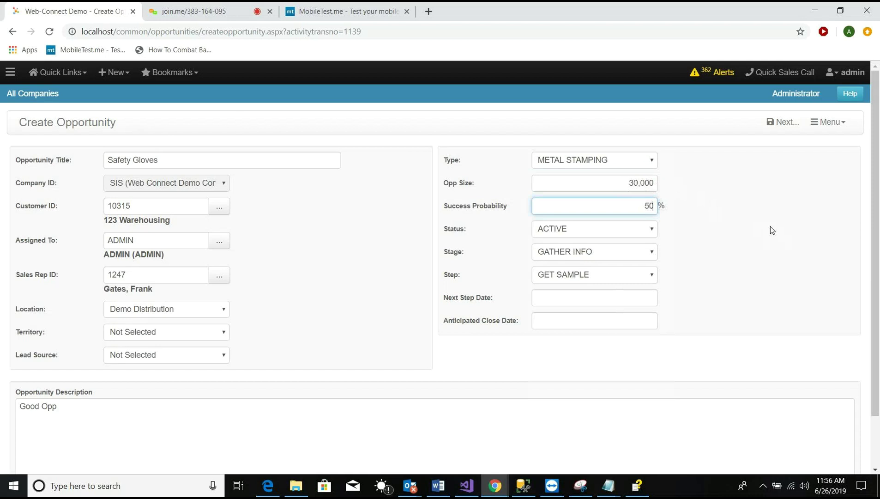
{"action": "left_click", "coordinate": [787, 124]}
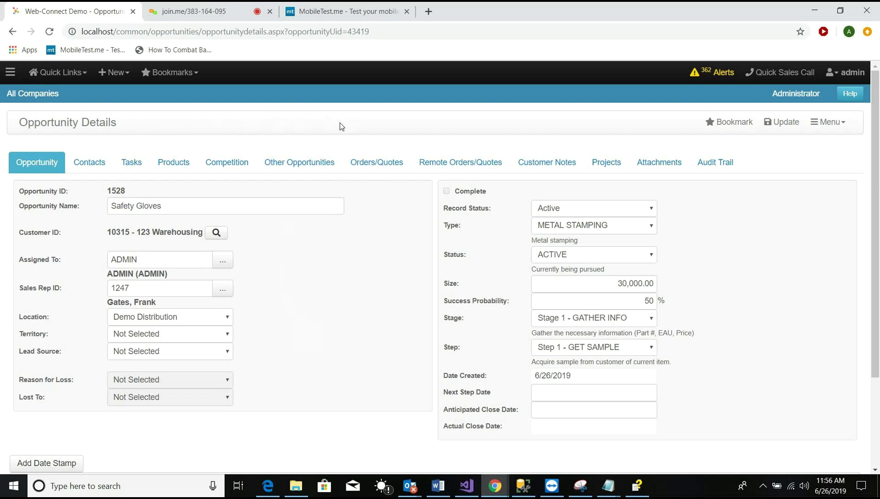
Check the new opportunity's tasks and open the listing of all opportunities
{"action": "left_click", "coordinate": [133, 169]}
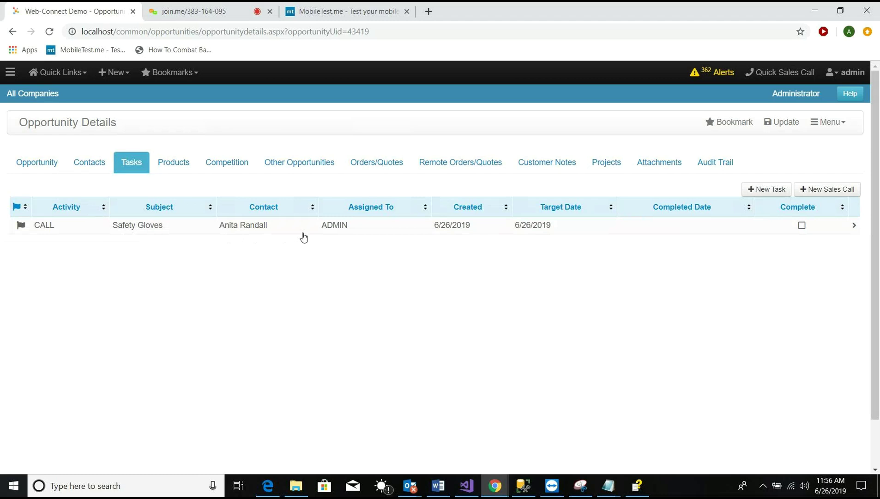
{"action": "left_click", "coordinate": [50, 171]}
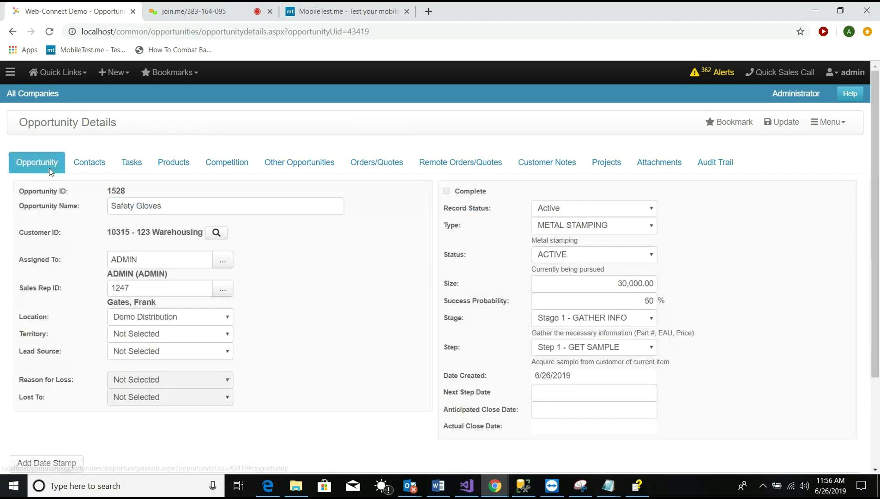
{"action": "left_click", "coordinate": [51, 73]}
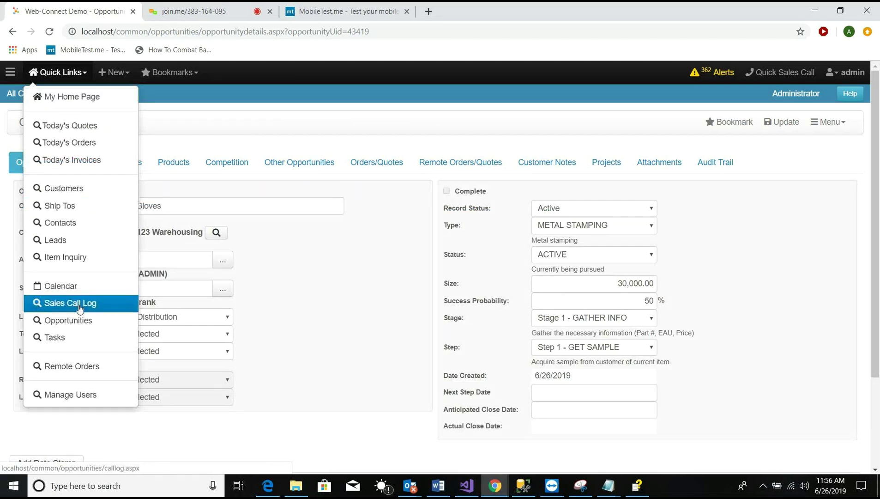
{"action": "left_click", "coordinate": [80, 326]}
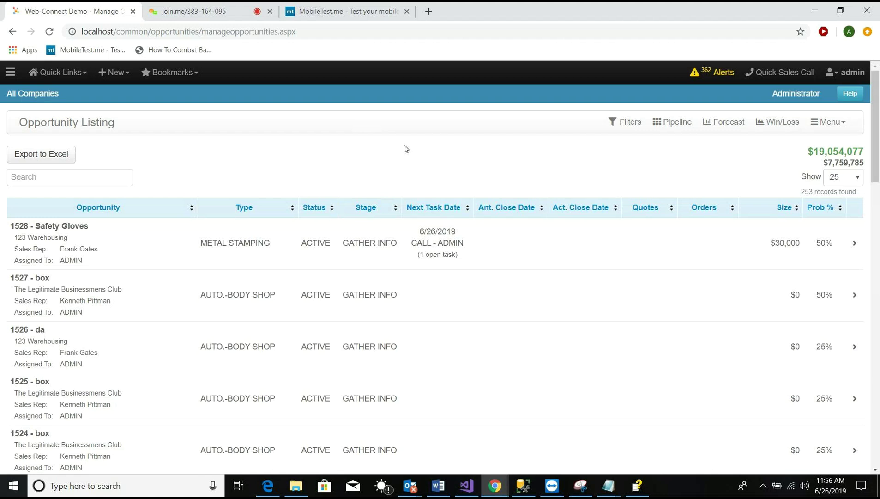
View the opportunities as a pipeline, as a forecast and as a win/loss report
{"action": "left_click", "coordinate": [672, 121]}
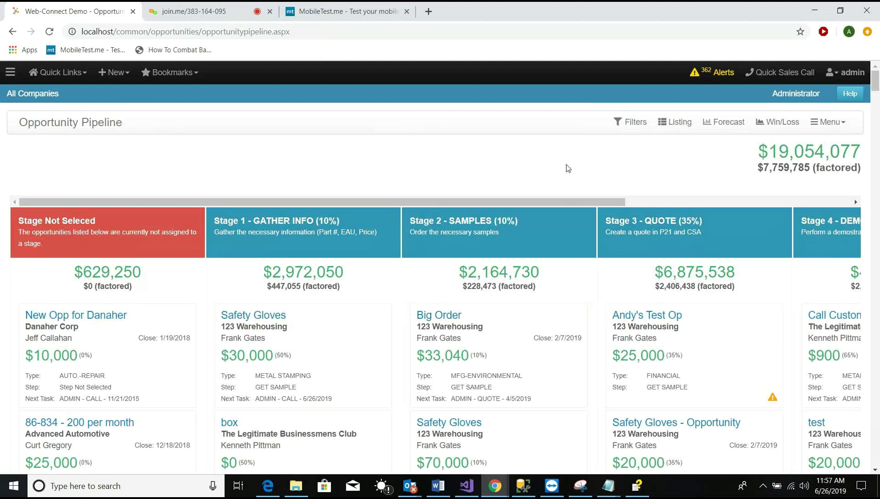
{"action": "left_click", "coordinate": [719, 131]}
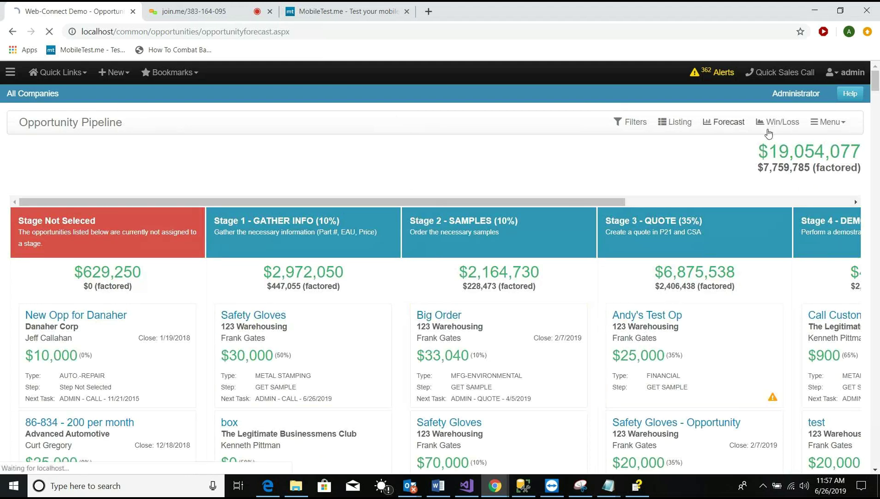
{"action": "left_click", "coordinate": [777, 128]}
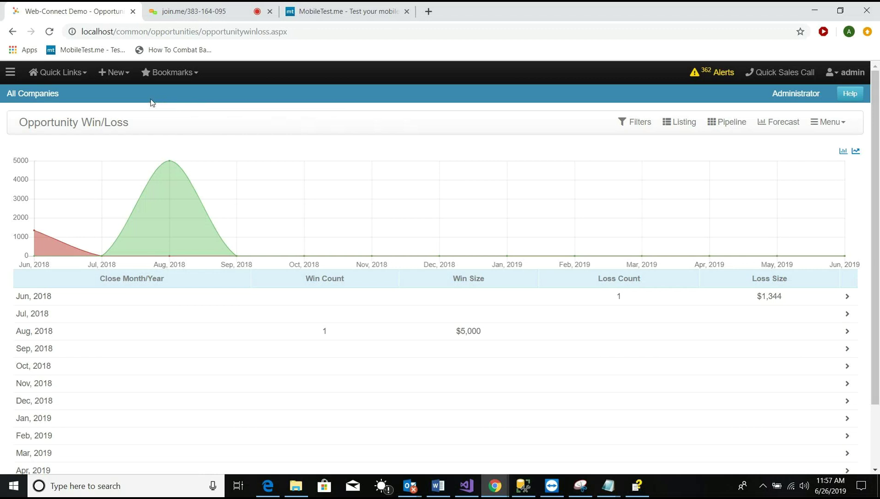
Start a new remote order with the ship-to ID of 123 Warehousing and dismiss the mandatory notes
{"action": "left_click", "coordinate": [106, 73]}
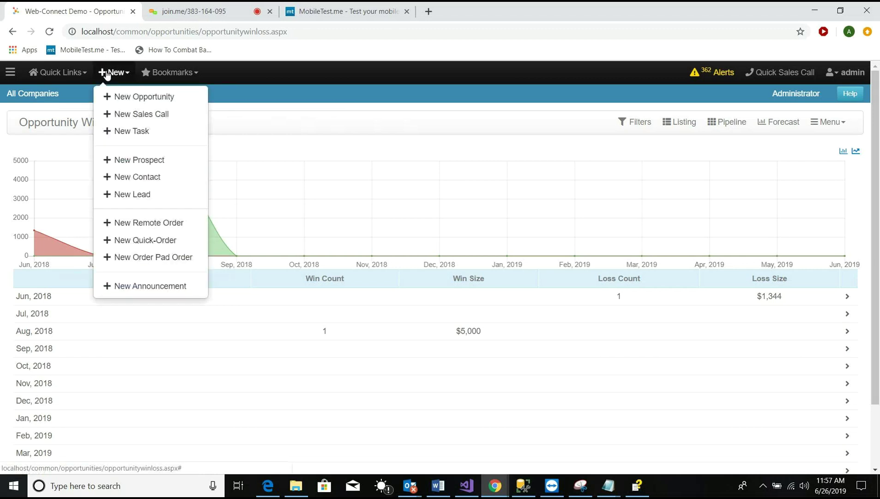
{"action": "left_click", "coordinate": [129, 228]}
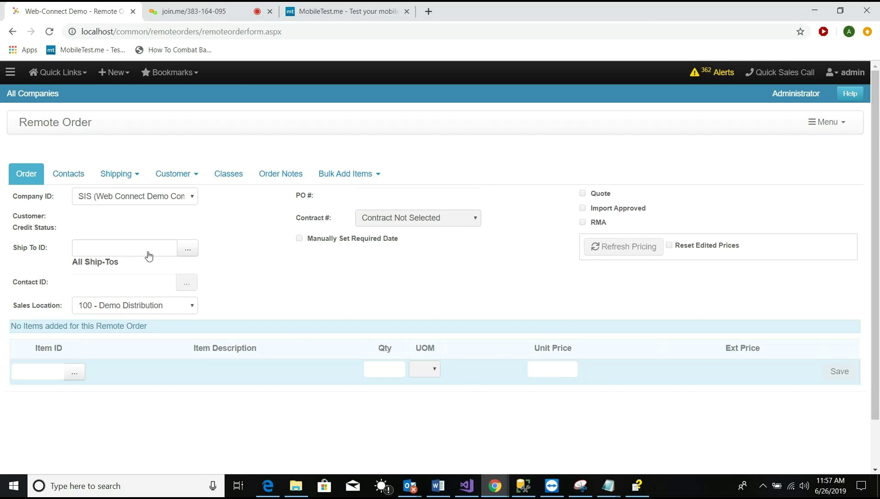
{"action": "left_click", "coordinate": [103, 245]}
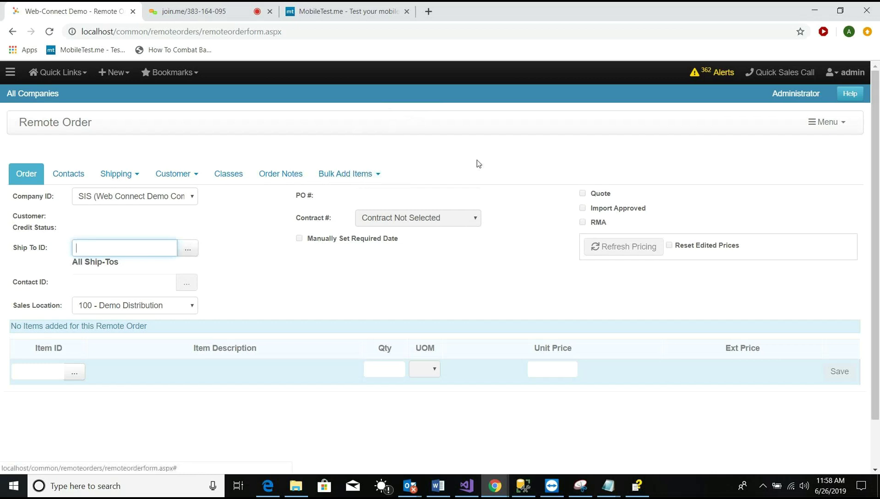
{"action": "type", "text": "10315"}
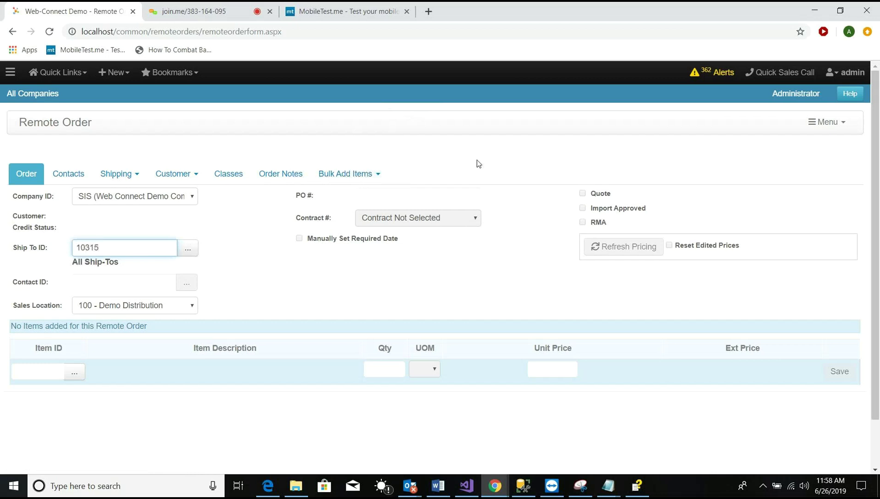
{"action": "key", "text": "Tab"}
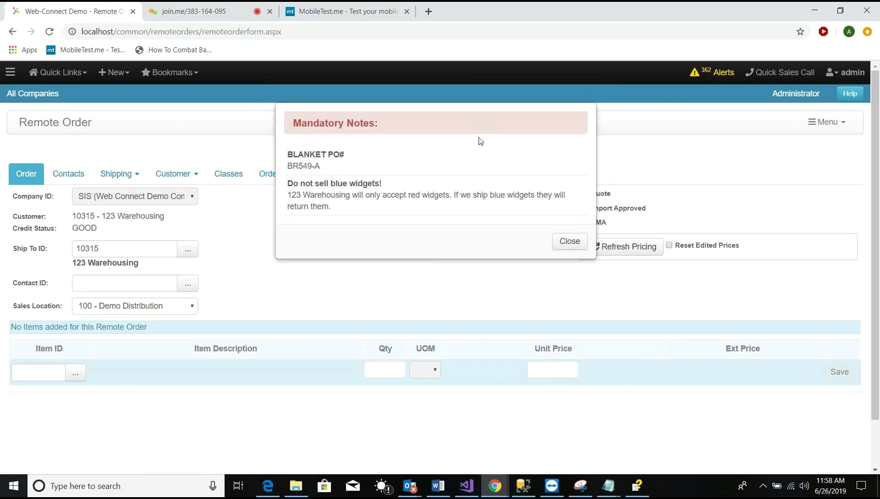
{"action": "left_click", "coordinate": [566, 245]}
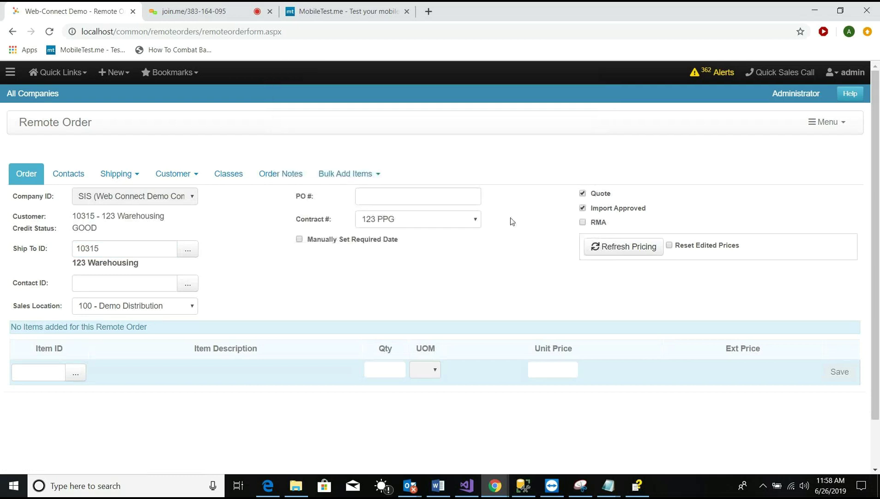
Add item DAQ-6 to the remote order and save the line
{"action": "left_click", "coordinate": [75, 372]}
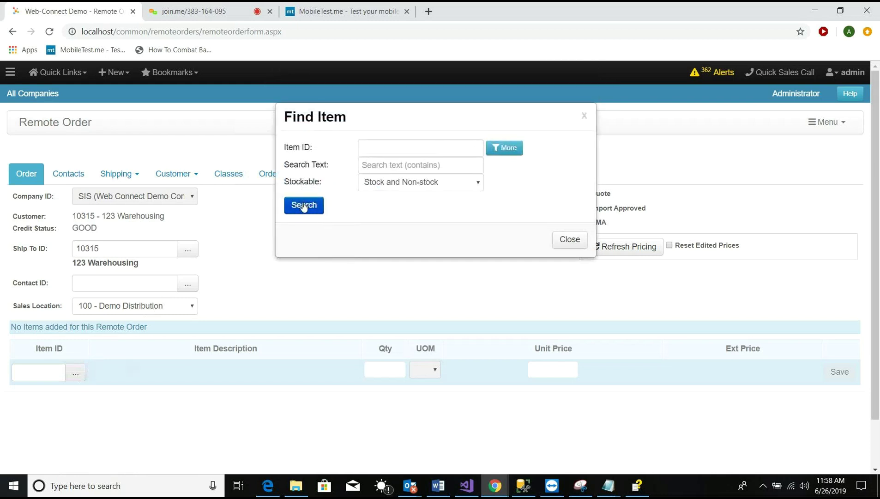
{"action": "left_click", "coordinate": [567, 240]}
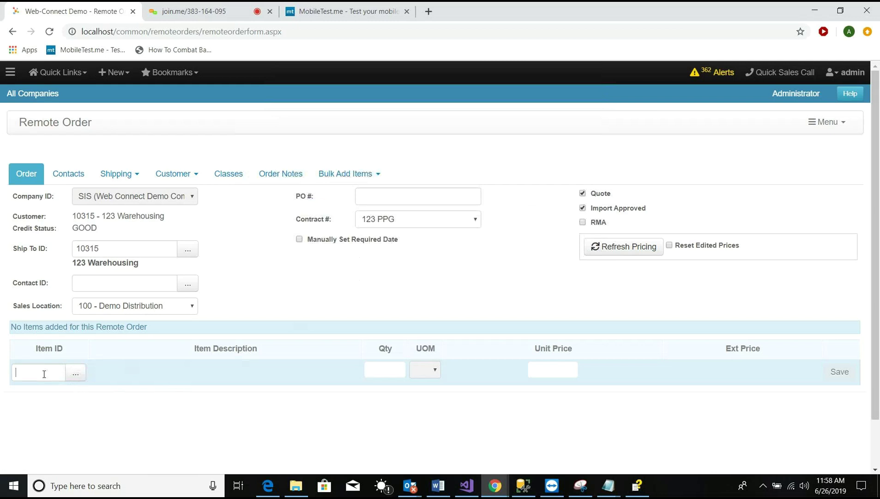
{"action": "type", "text": "daq-6"}
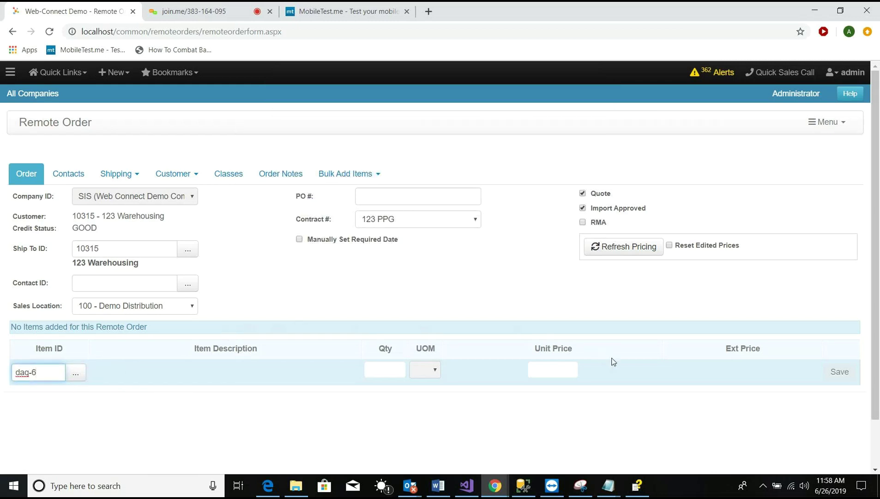
{"action": "key", "text": "Tab"}
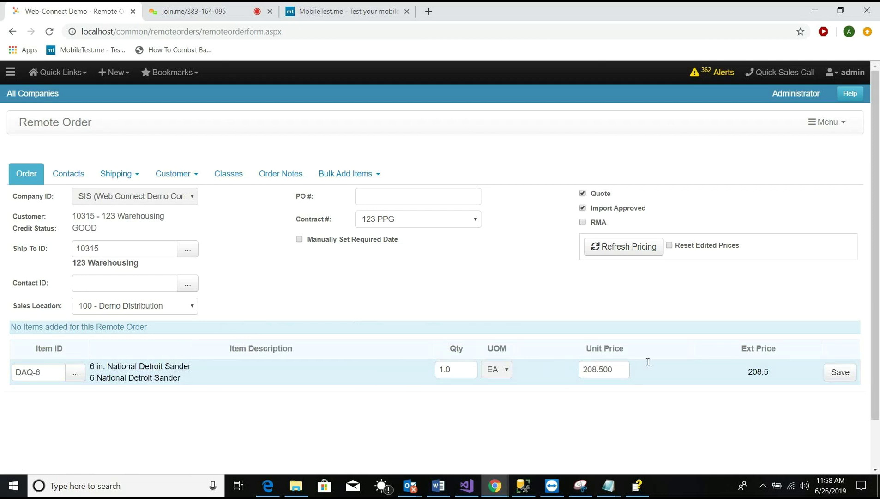
{"action": "left_click", "coordinate": [834, 375]}
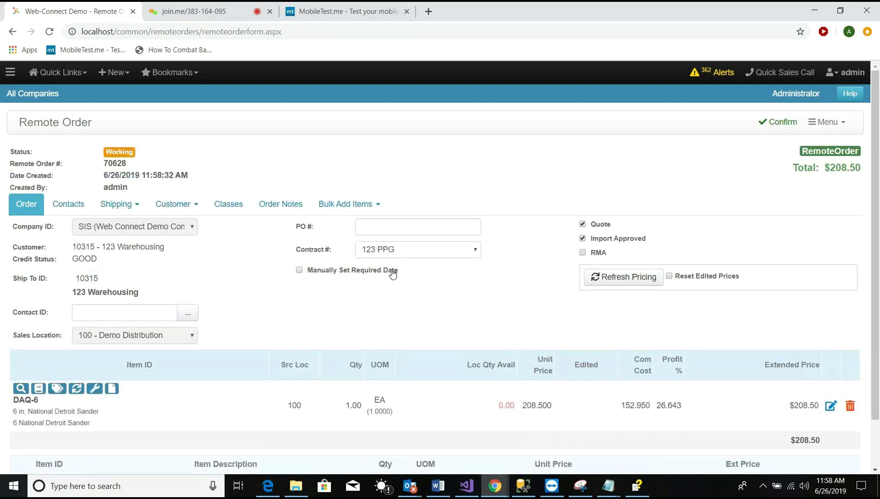
List the items from the customer's order history for bulk adding to the remote order
{"action": "left_click", "coordinate": [358, 215]}
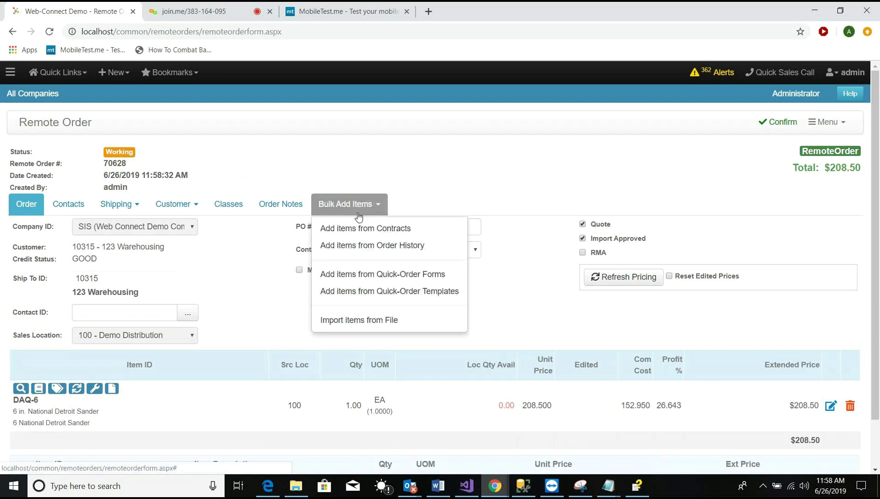
{"action": "left_click", "coordinate": [358, 252]}
{"action": "left_click", "coordinate": [203, 231]}
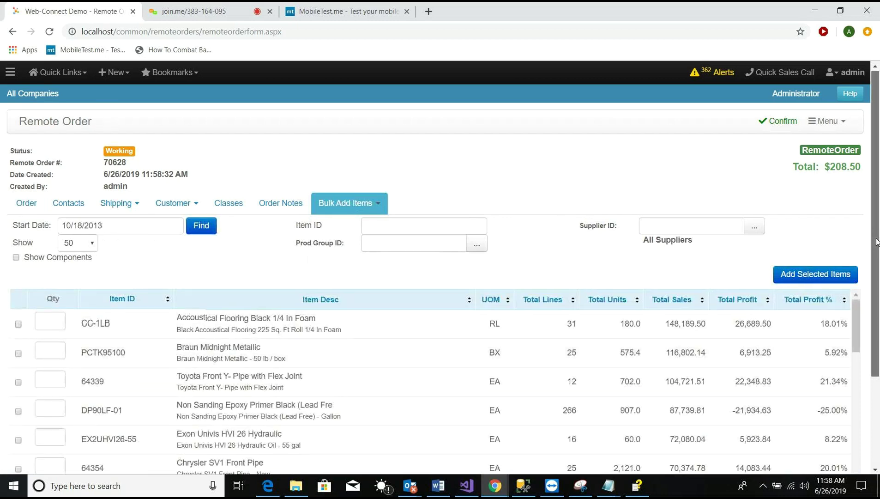
Add 3 of PCTK95100, 2 of DP90LF-01 and 1 of EX2UHVI26-55 from the order history to the remote order
{"action": "left_click_drag", "start_coordinate": [876, 249], "coordinate": [876, 273]}
{"action": "scroll", "coordinate": [31, 275], "scroll_direction": "down", "scroll_amount": 1}
{"action": "left_click", "coordinate": [49, 282]}
{"action": "type", "text": "3"}
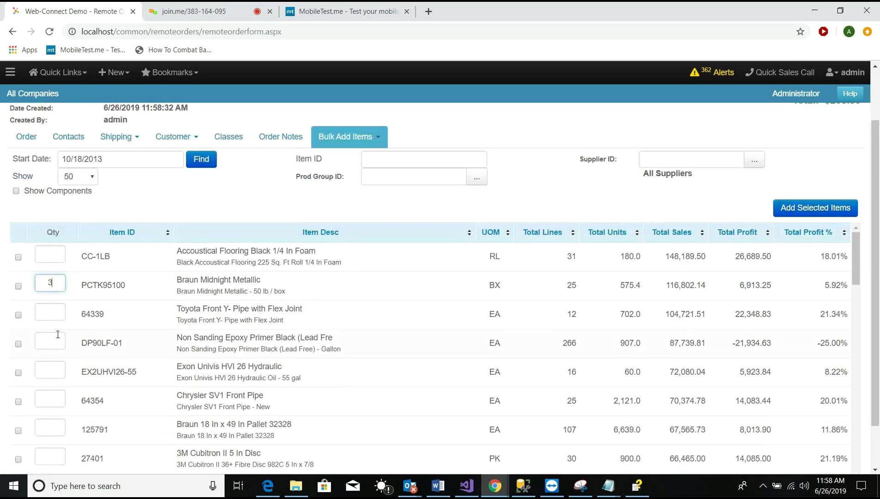
{"action": "left_click", "coordinate": [57, 334]}
{"action": "type", "text": "2"}
{"action": "left_click", "coordinate": [59, 372]}
{"action": "type", "text": "1"}
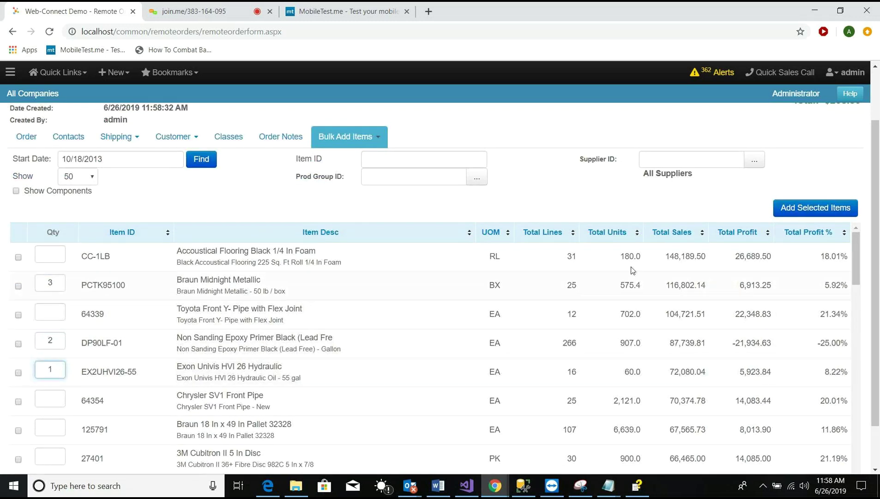
{"action": "left_click", "coordinate": [812, 215]}
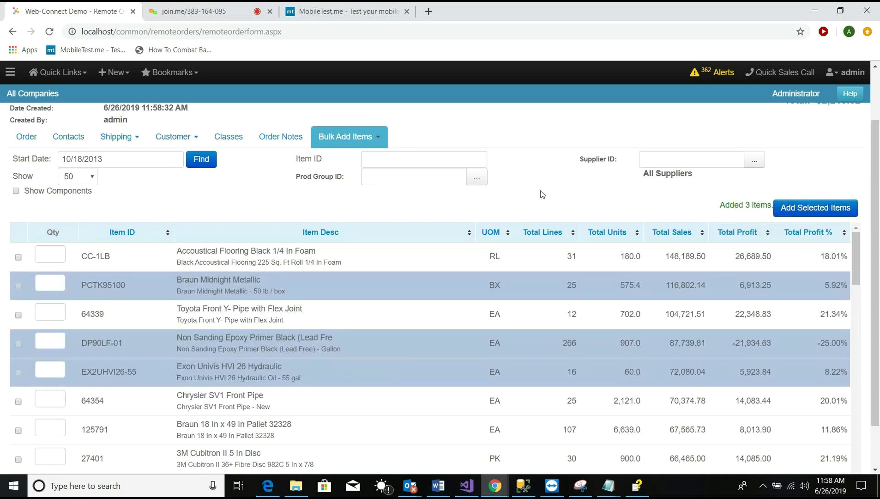
Return to the remote order's main details and review its item lines and order options
{"action": "scroll", "coordinate": [475, 210], "scroll_direction": "up", "scroll_amount": 2}
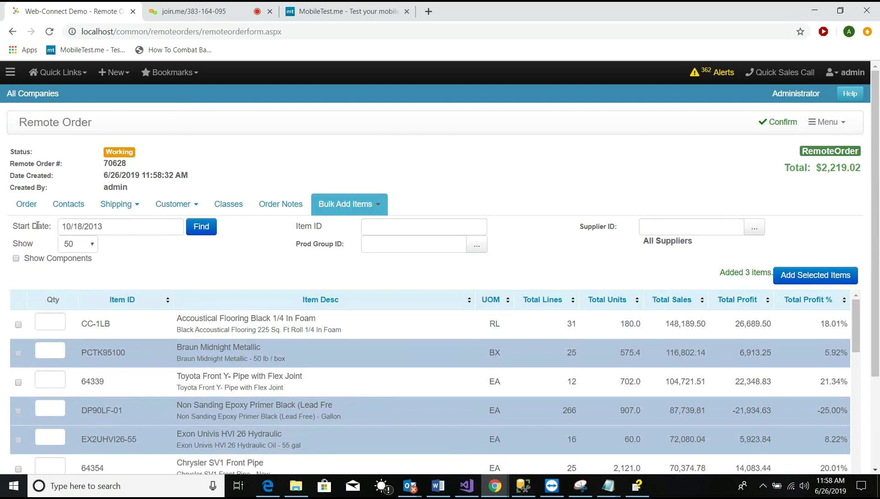
{"action": "left_click", "coordinate": [28, 210]}
{"action": "scroll", "coordinate": [556, 397], "scroll_direction": "down", "scroll_amount": 4}
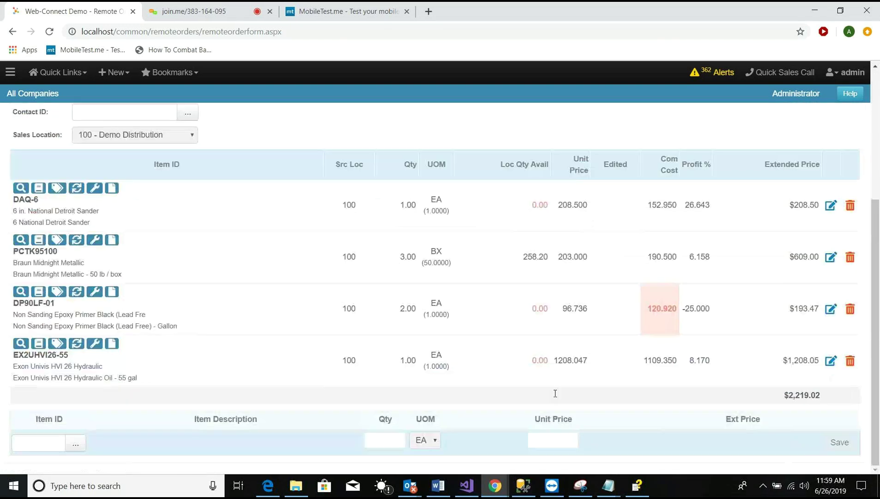
{"action": "scroll", "coordinate": [534, 359], "scroll_direction": "up", "scroll_amount": 4}
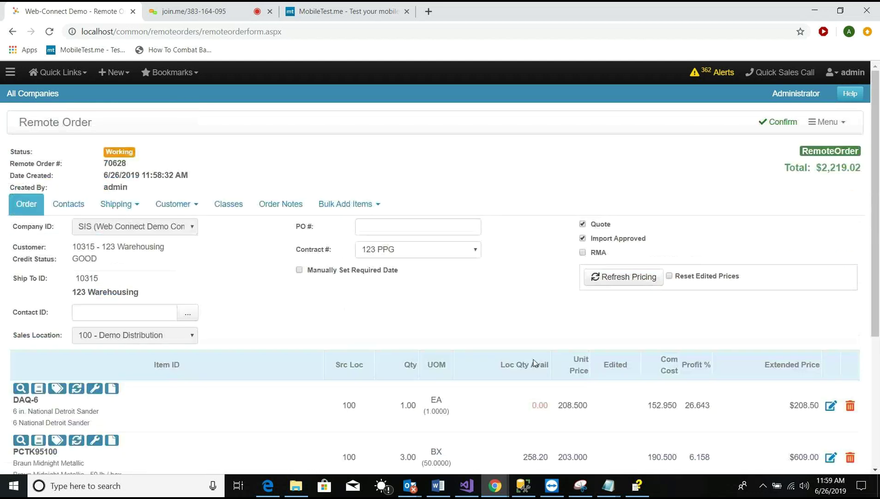
{"action": "left_click", "coordinate": [601, 225]}
Switch to the join.me meeting page
{"action": "left_click", "coordinate": [169, 13]}
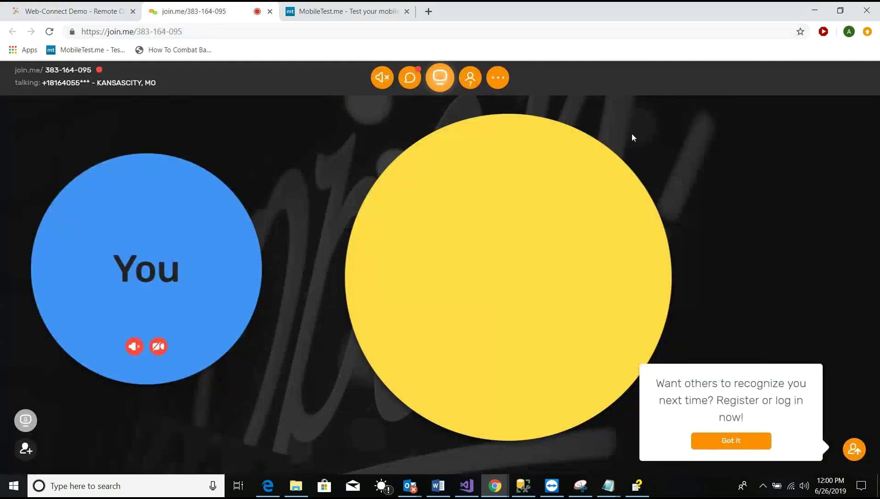